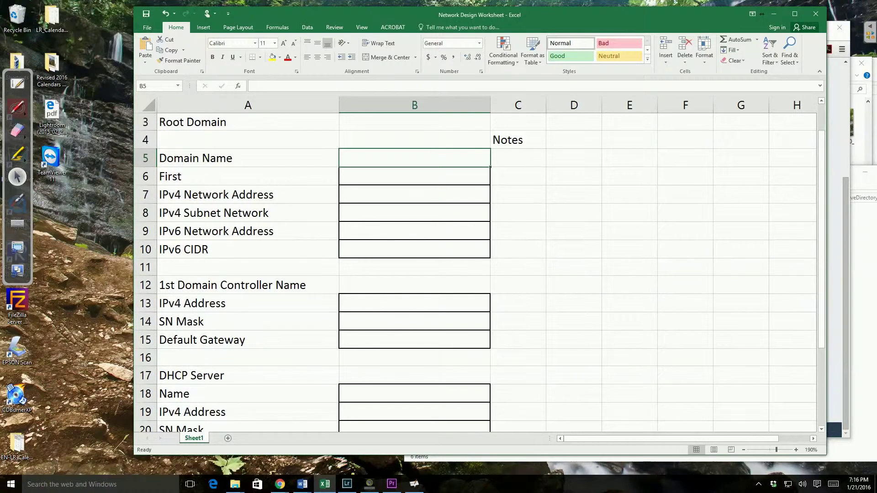
Enter my.local as the root domain name and Yes for First
click(365, 158)
text(my.)
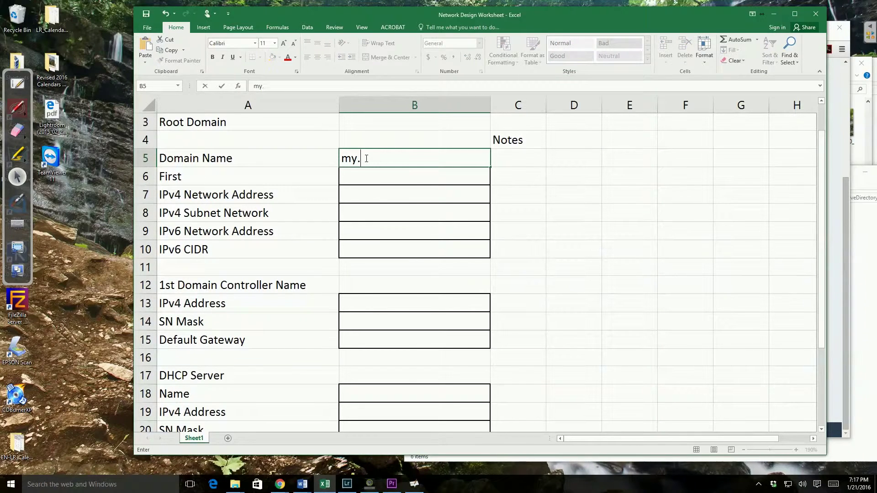
text(local)
click(368, 176)
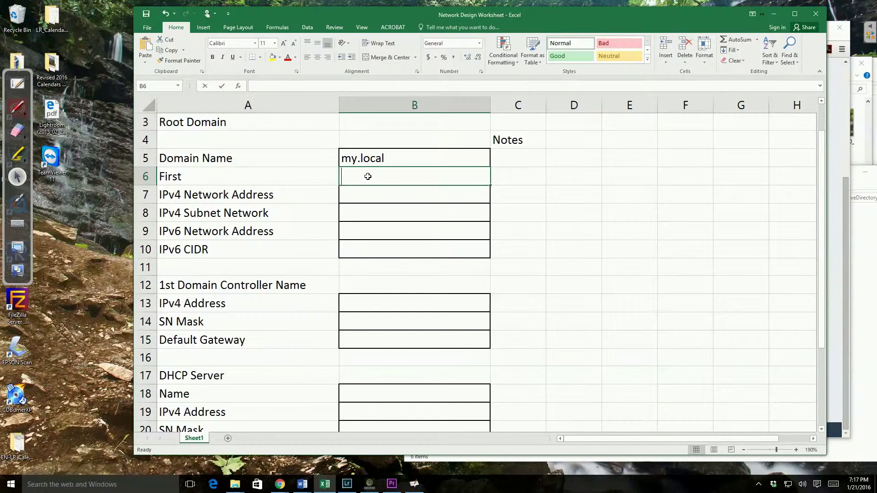
text(Yes)
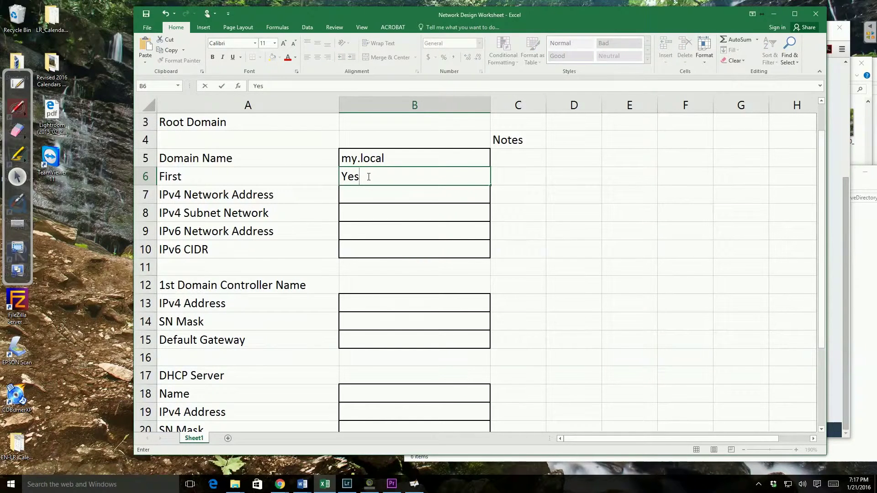
key(Return)
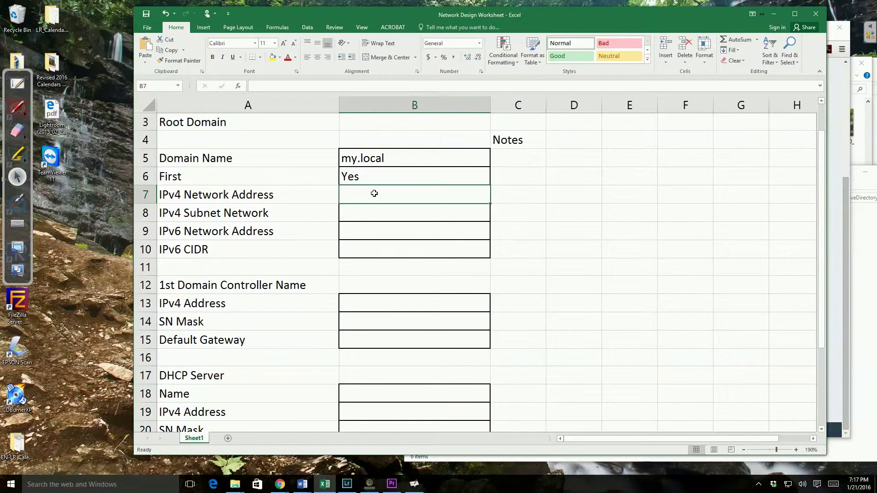
Enter IPv4 network 192.168.10.0 and subnet 255.255.255.0 for the root domain
text(192.1)
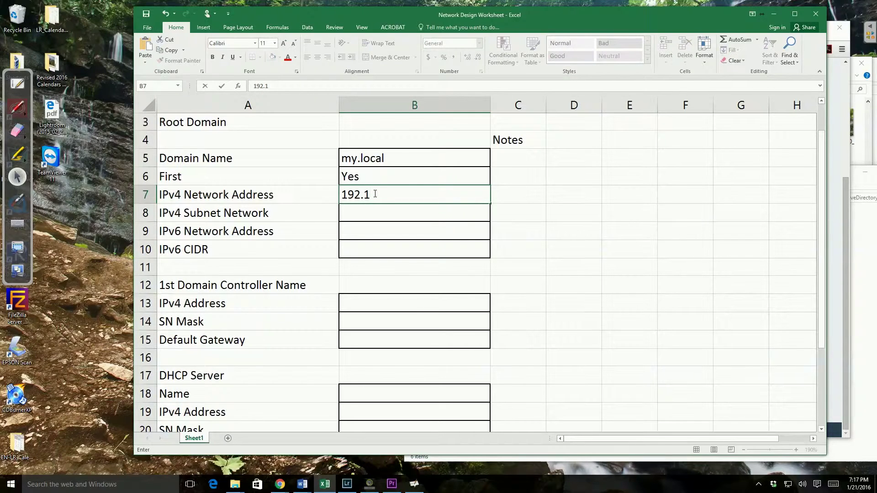
text(68.10.0)
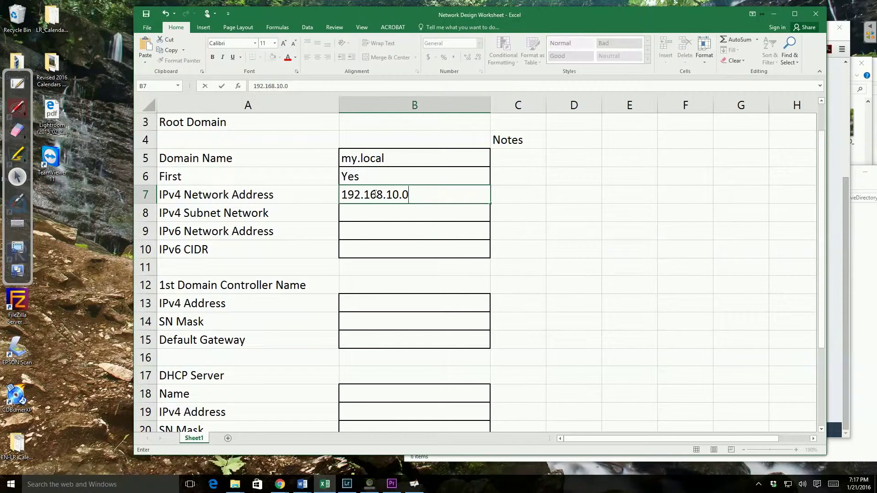
key(Tab)
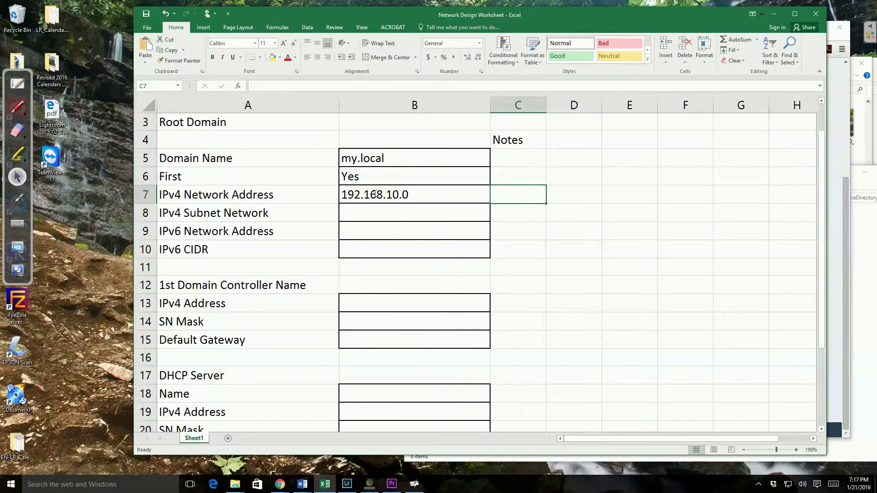
click(363, 211)
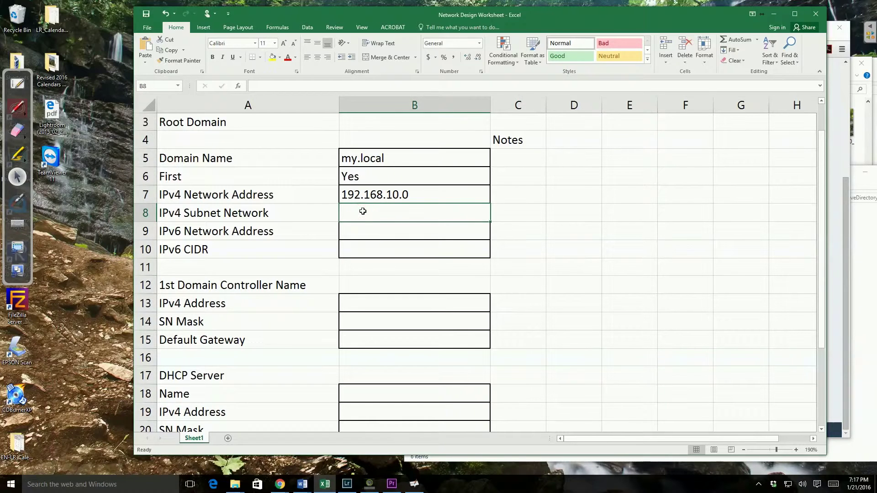
text(255.255)
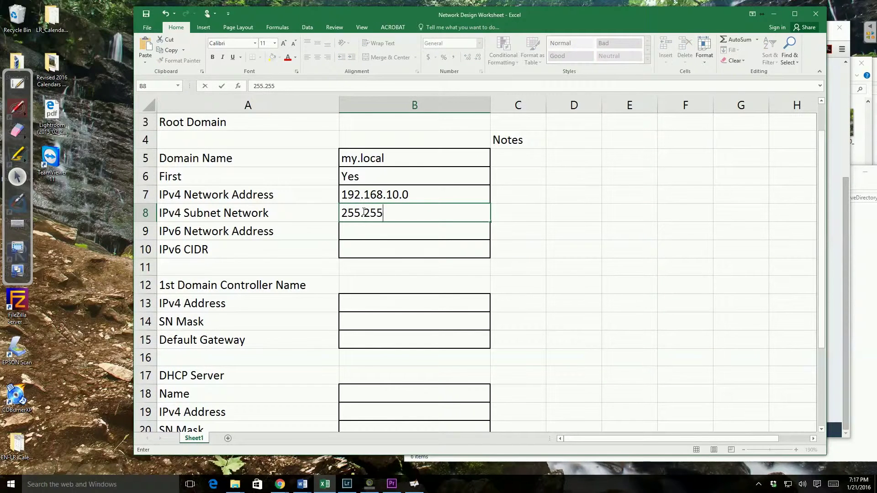
text(.255.0)
key(Return)
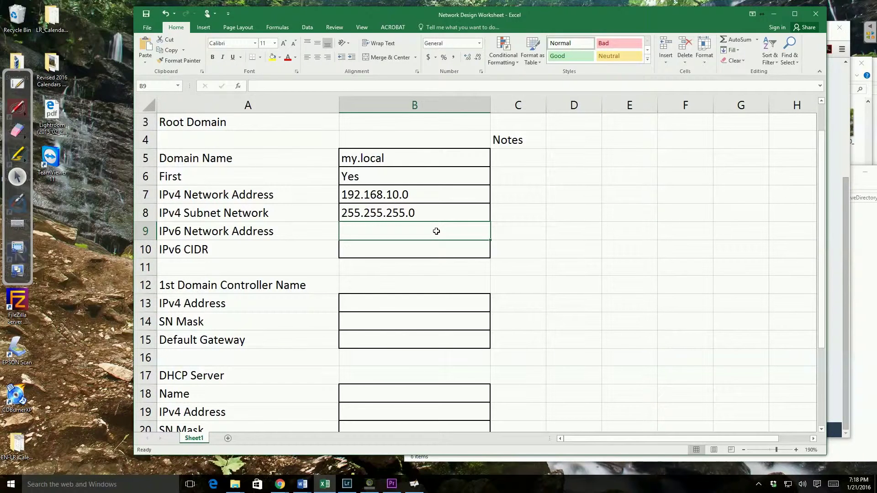
scroll(472, 228, down, 1)
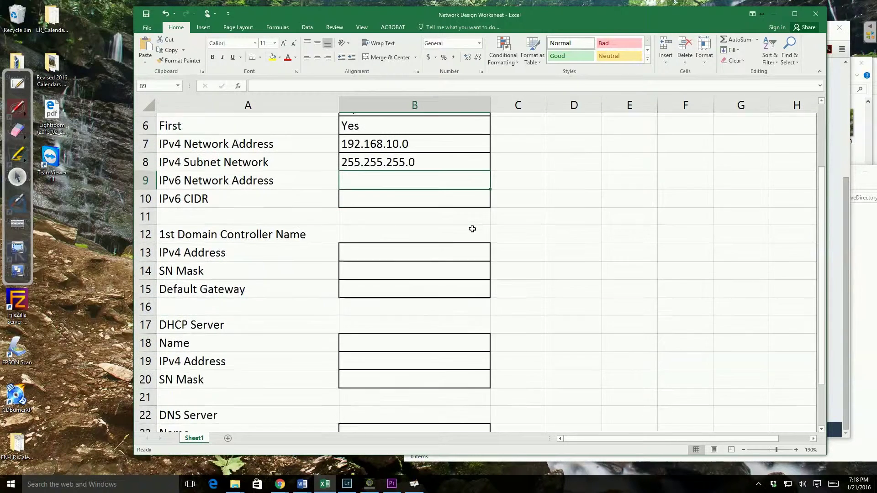
Name the first domain controller DC1.MY.LOCAL and enter its IPv4 address 192.168.10.10
click(364, 233)
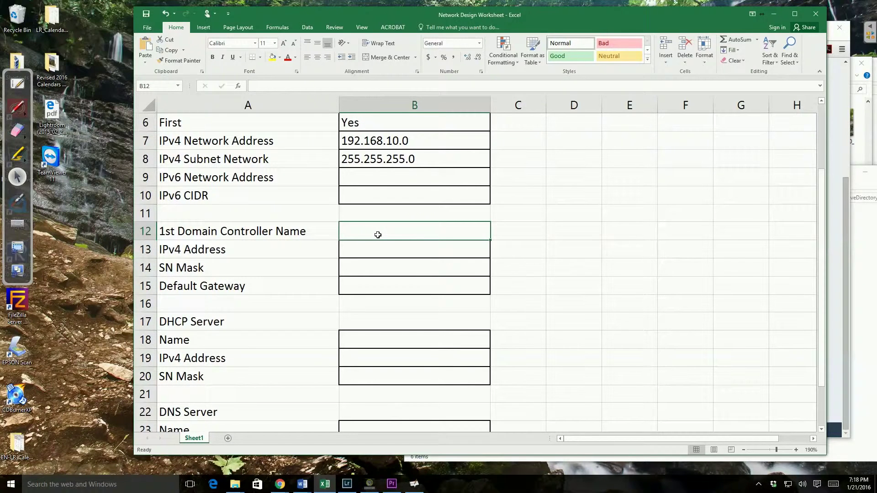
text(DC1)
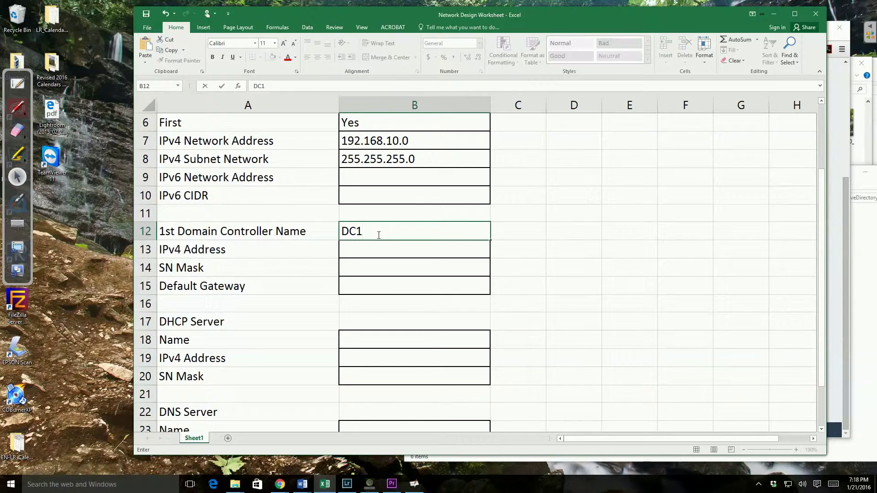
text(.MY.Lo)
key(BackSpace)
text(OCAL)
key(Return)
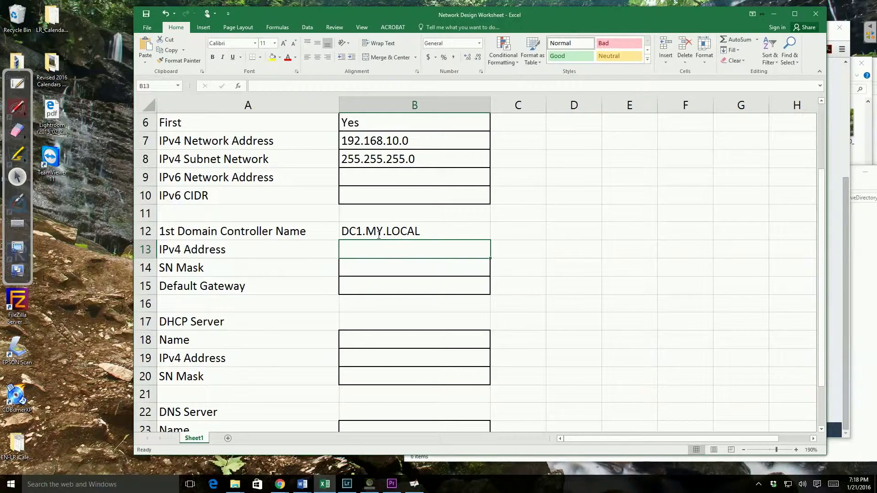
text(192.168.)
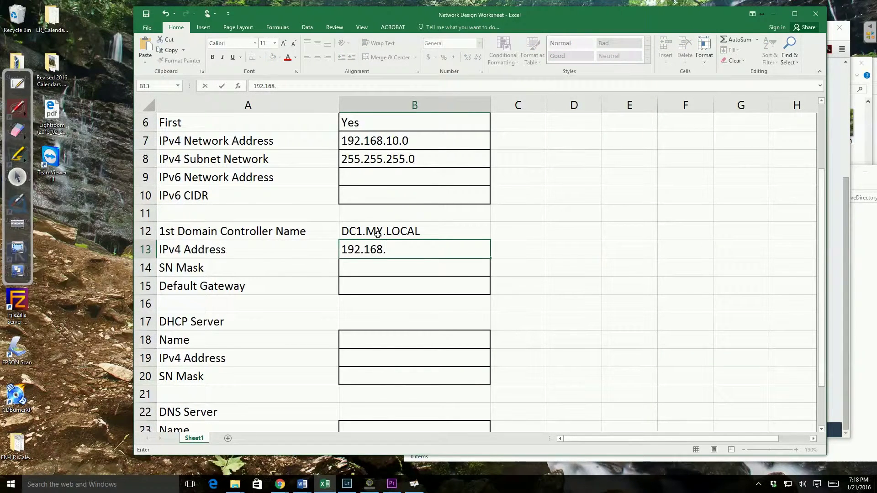
text(10.10)
Copy subnet 255.255.255.0 into the controller's SN Mask and Default Gateway cells
click(362, 161)
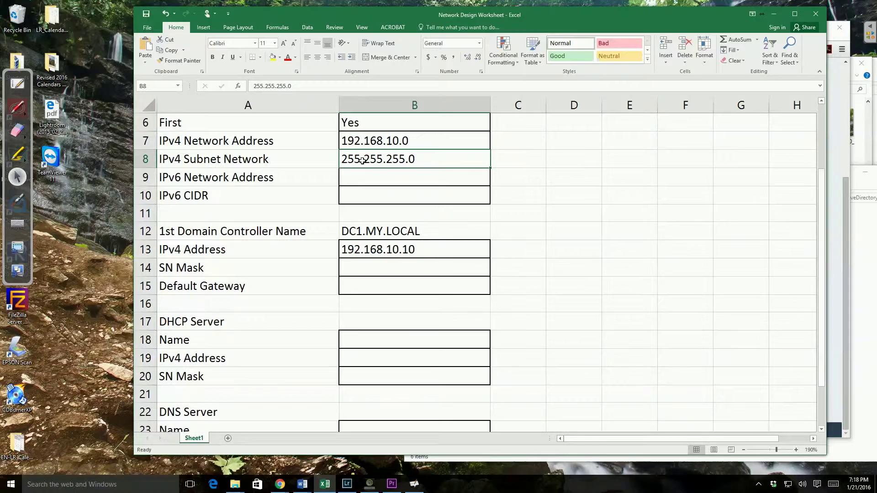
key(ctrl+c)
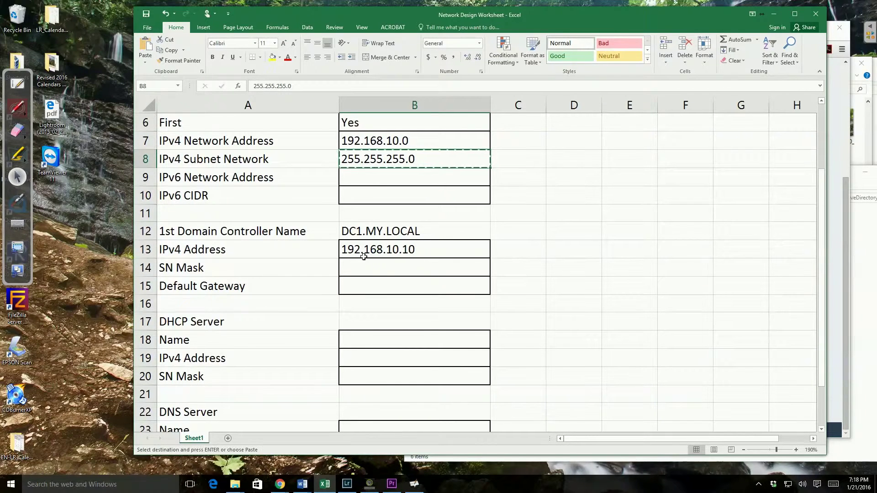
click(370, 265)
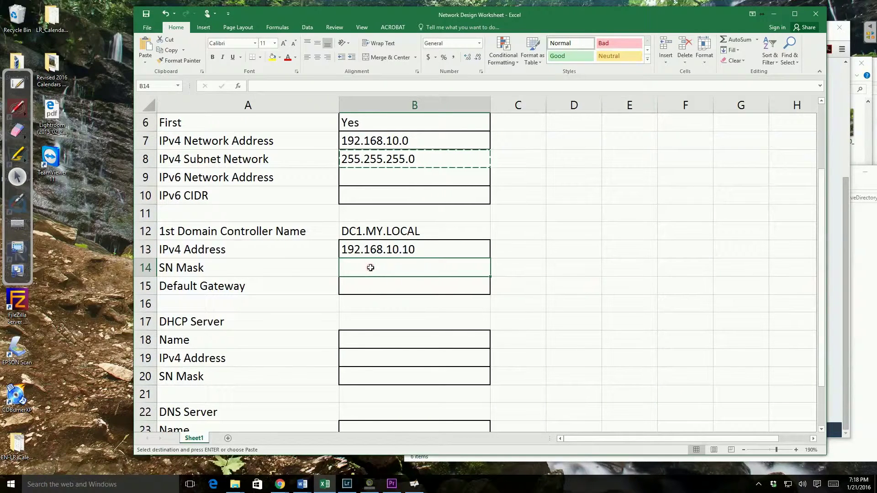
key(ctrl+v)
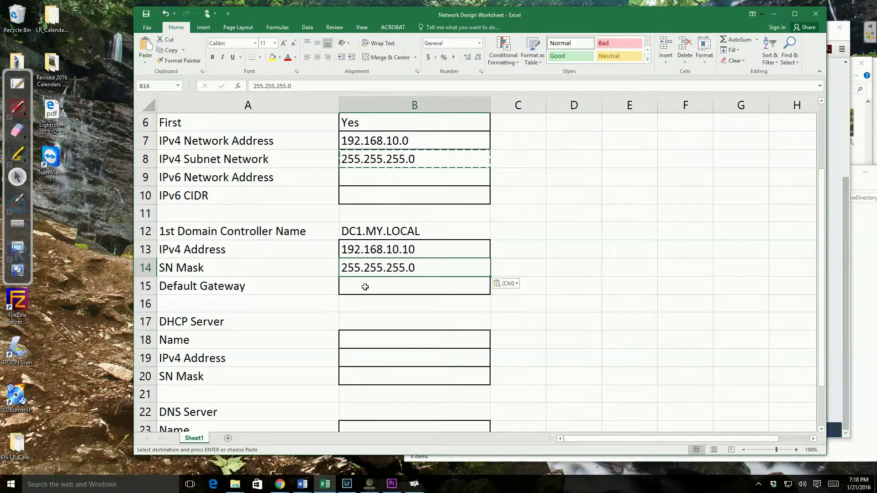
click(364, 286)
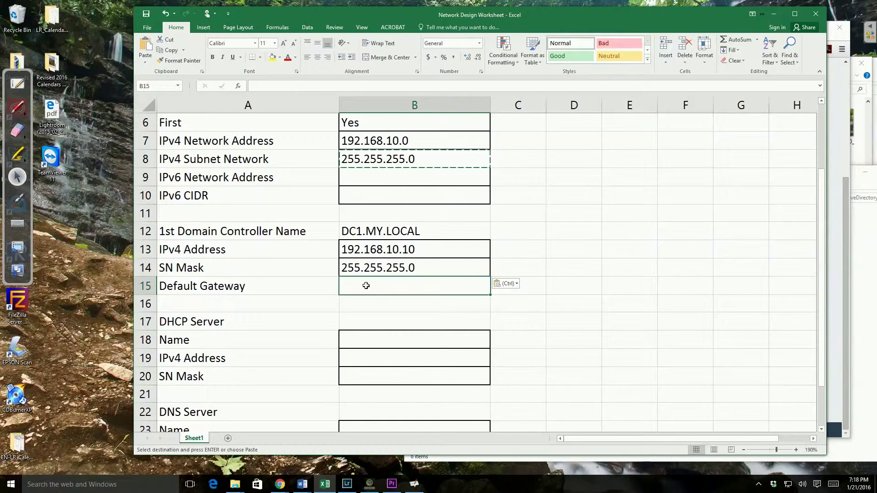
key(ctrl+v)
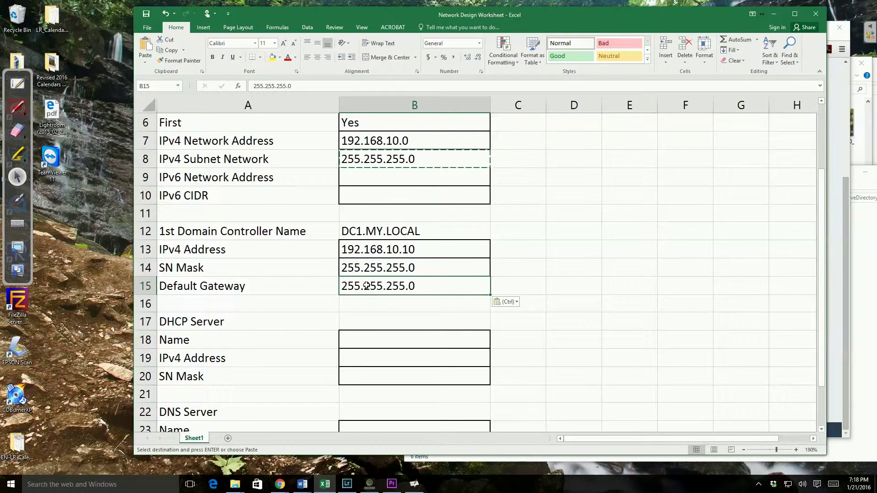
Change the Default Gateway to 255.255.255.1
double_click(409, 287)
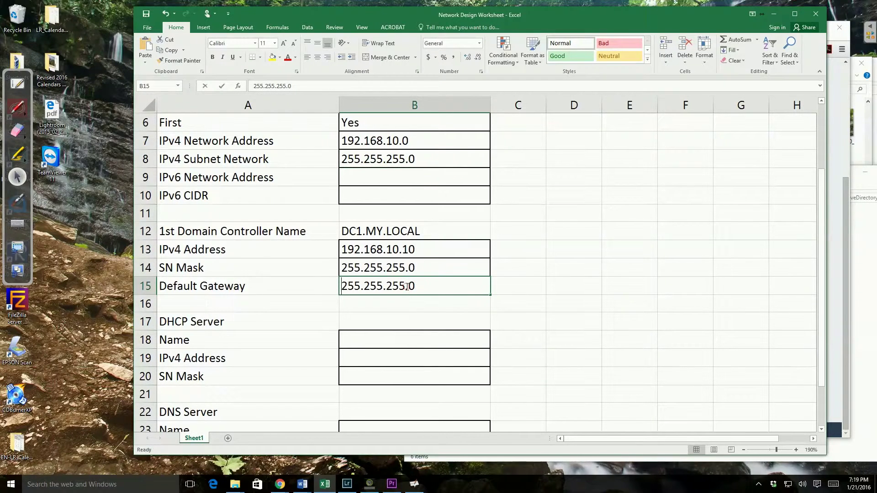
key(BackSpace)
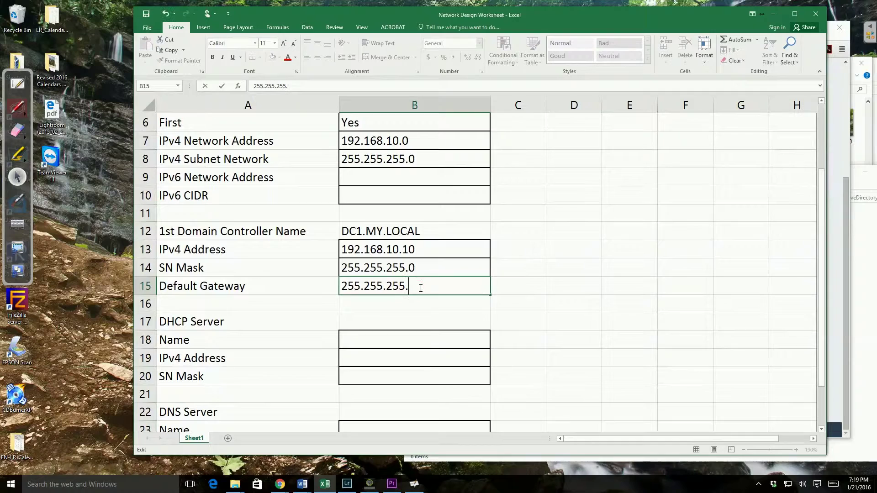
text(1)
key(Return)
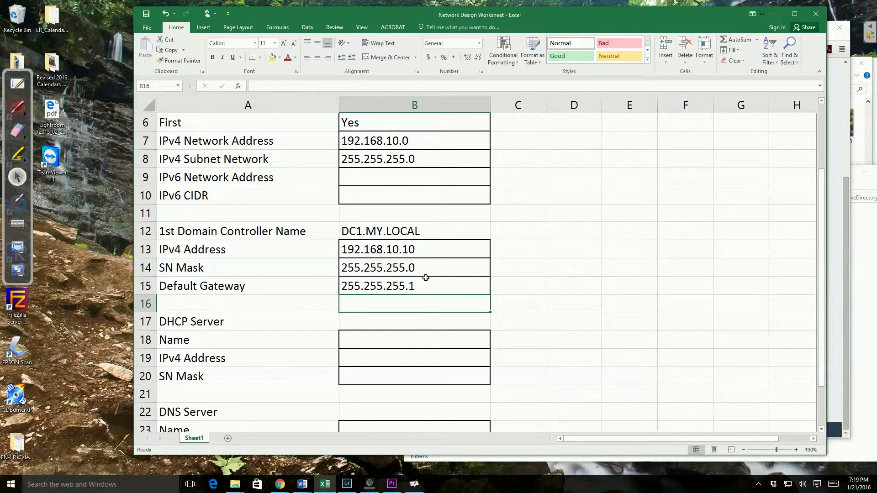
scroll(425, 277, down, 1)
scroll(426, 277, down, 1)
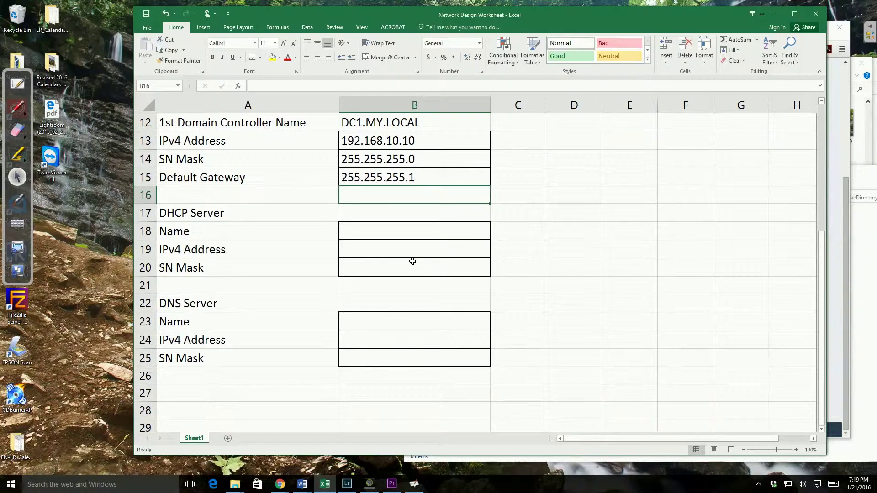
scroll(412, 261, up, 4)
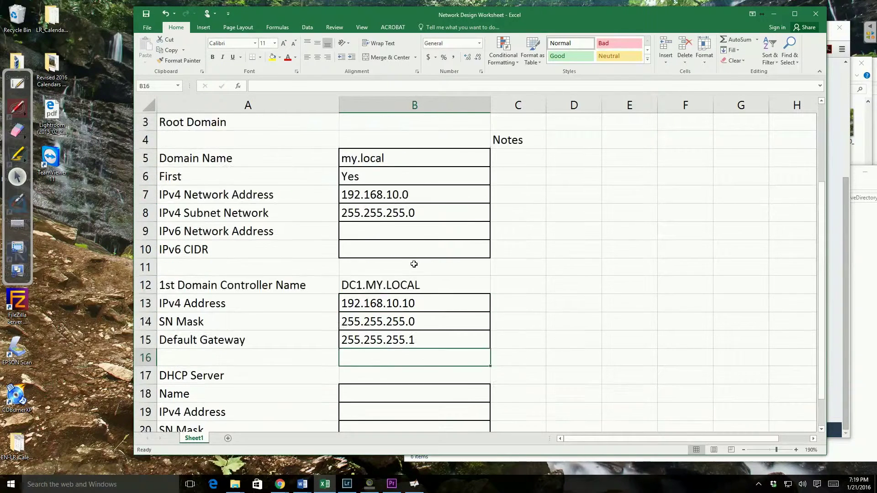